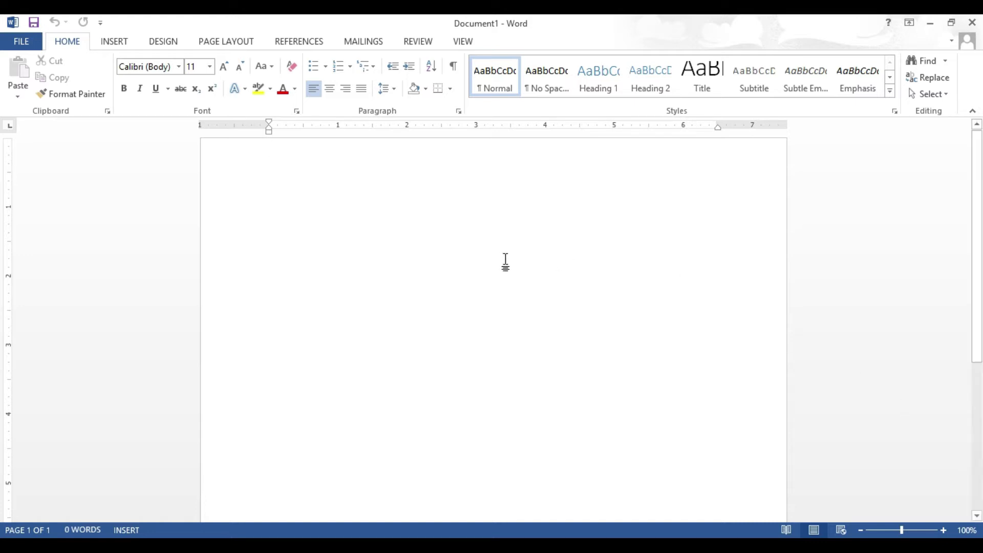
Browse to the Desktop and open the MY WORK document.
{"action": "left_click", "coordinate": [21, 42]}
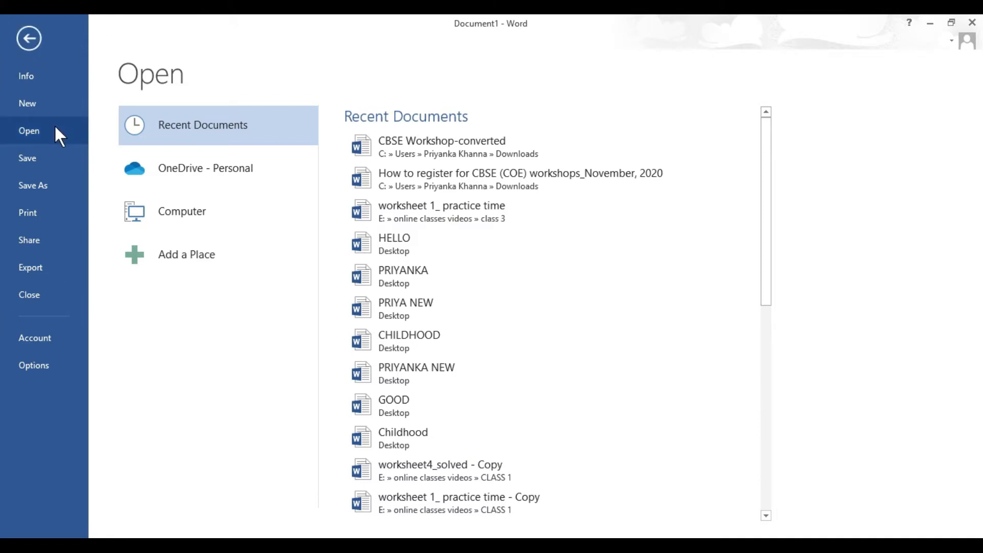
{"action": "left_click", "coordinate": [189, 210]}
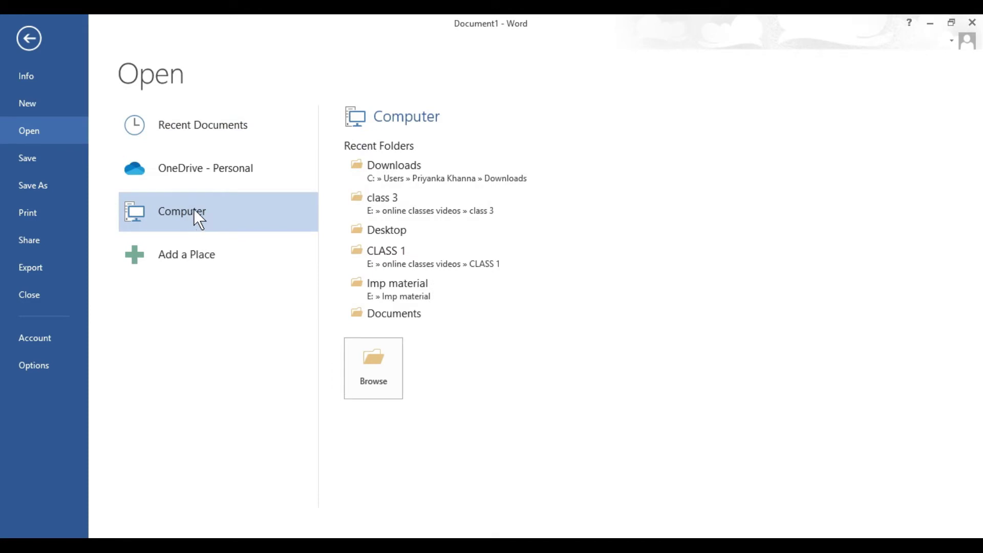
{"action": "left_click", "coordinate": [372, 354]}
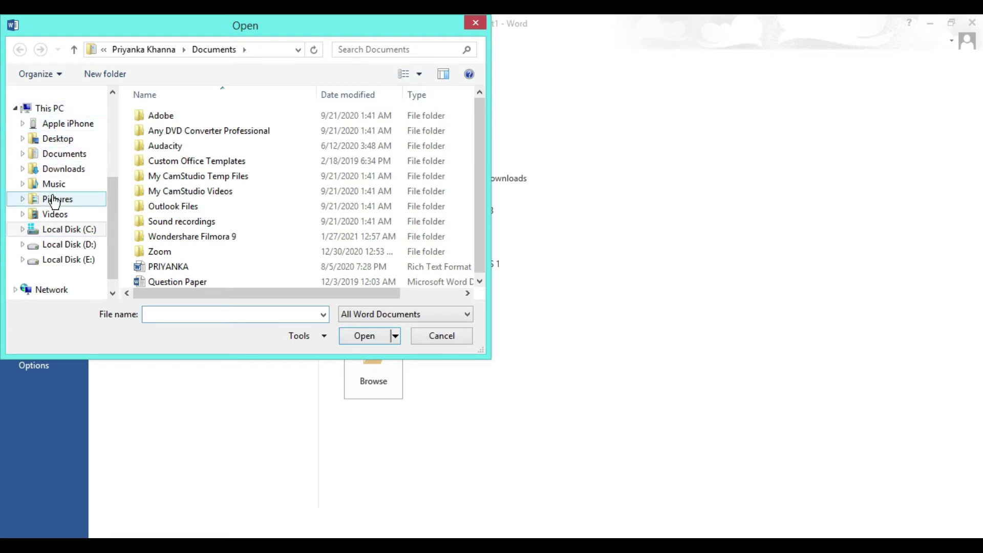
{"action": "left_click", "coordinate": [59, 145]}
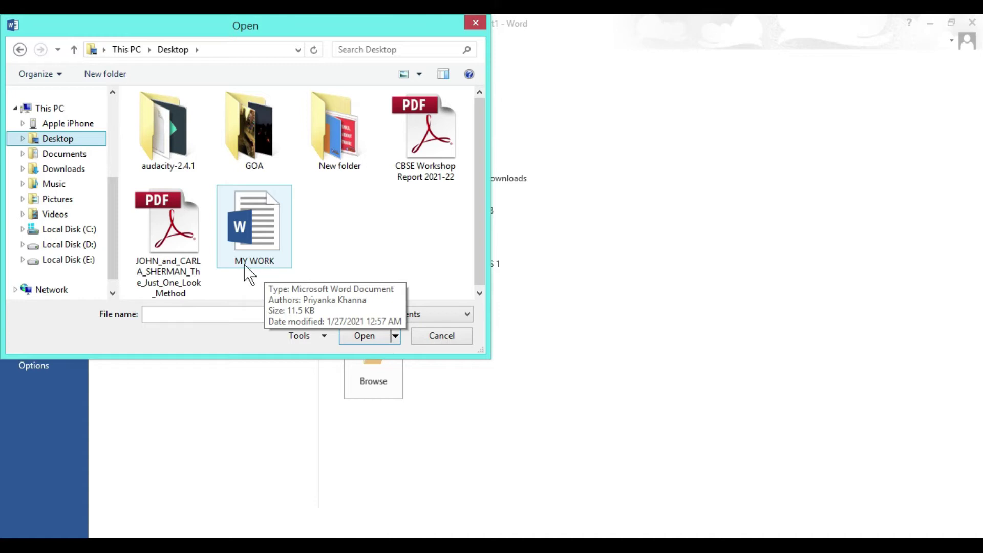
{"action": "left_click", "coordinate": [261, 223]}
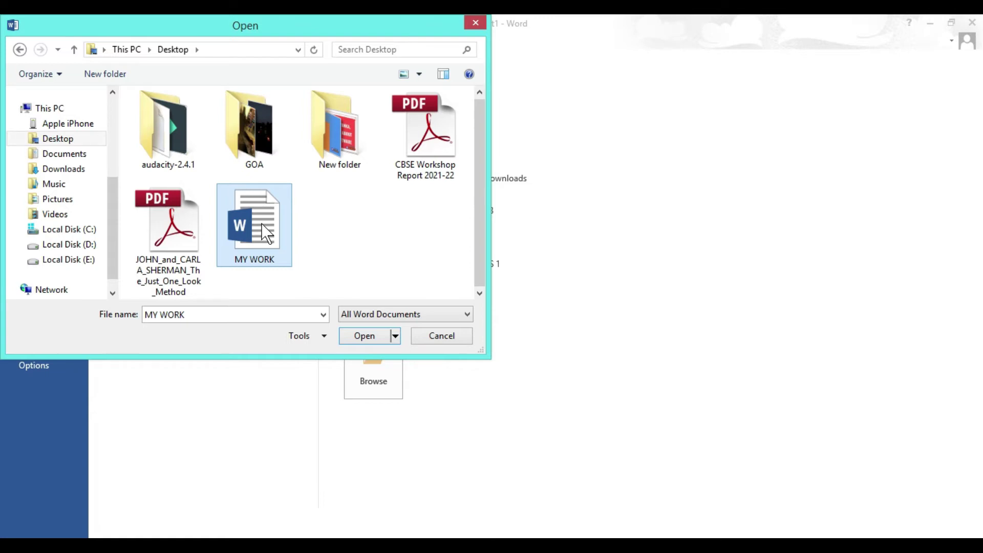
{"action": "left_click", "coordinate": [365, 335]}
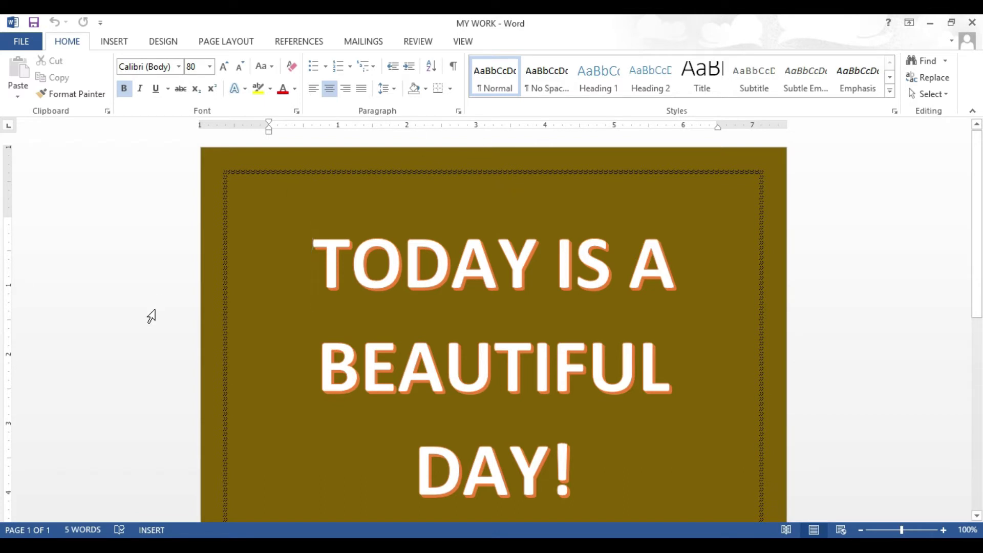
{"action": "left_click", "coordinate": [25, 36]}
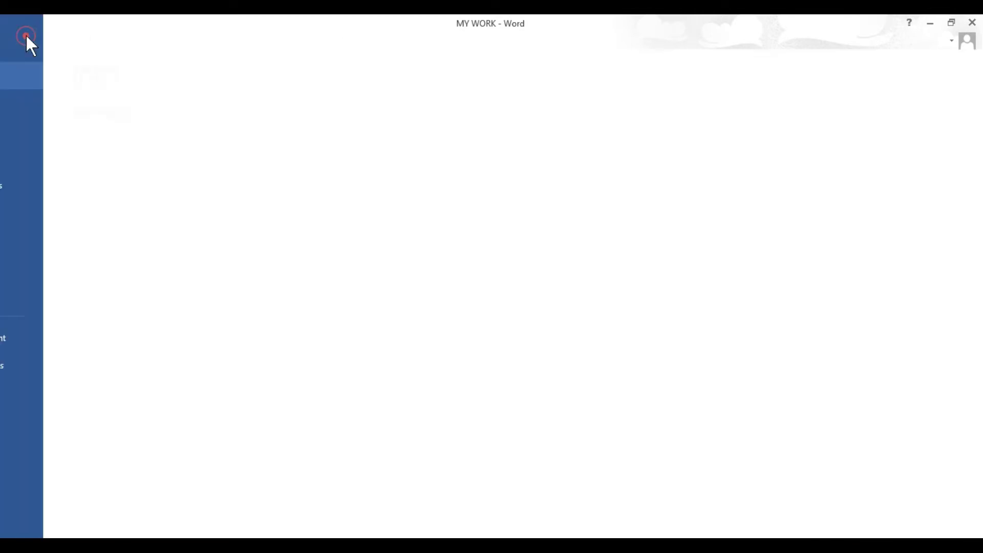
{"action": "left_click", "coordinate": [32, 131]}
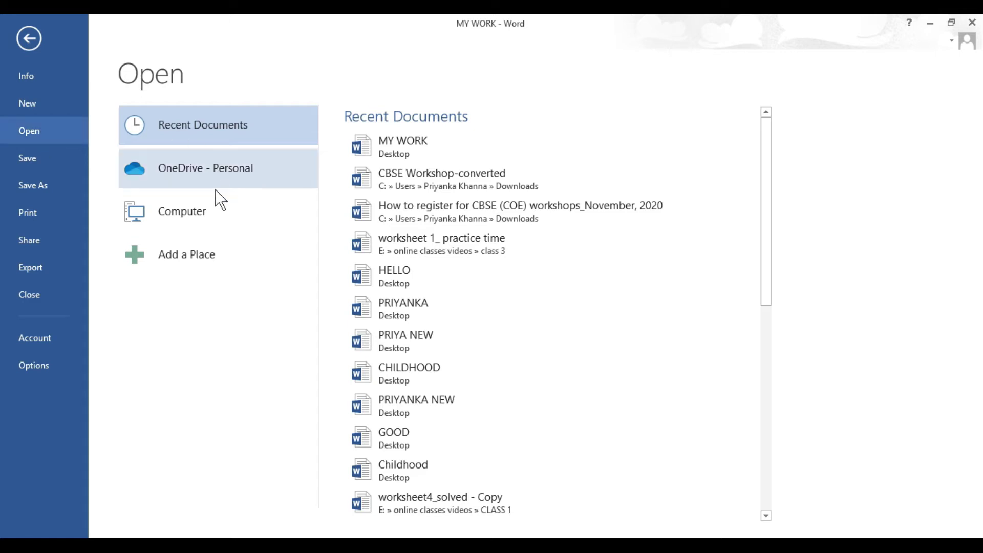
{"action": "left_click", "coordinate": [190, 210]}
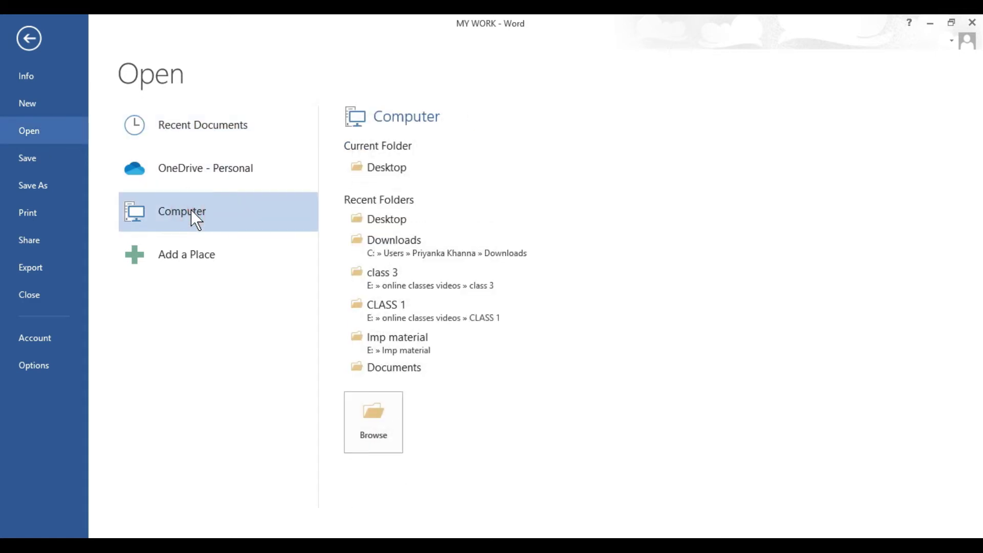
{"action": "left_click", "coordinate": [370, 432]}
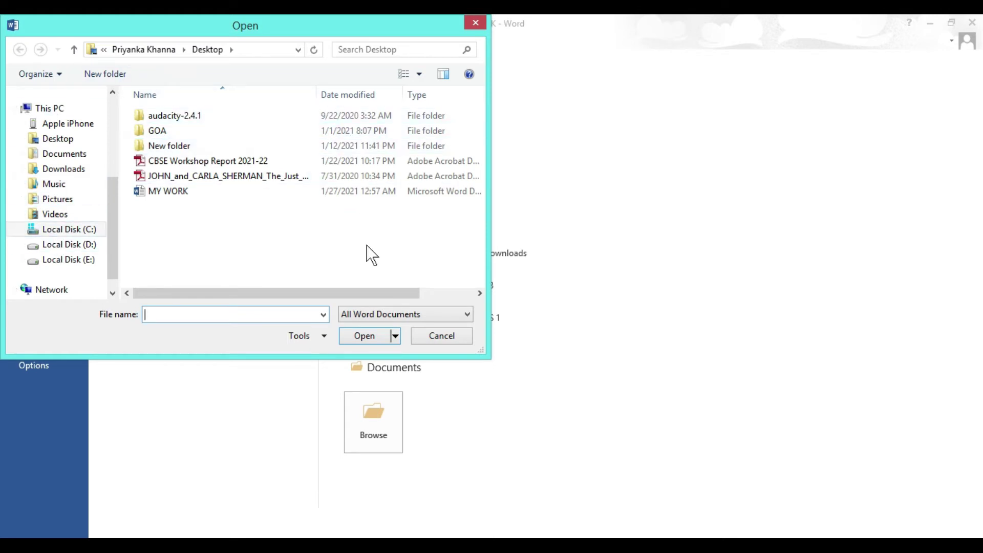
{"action": "left_click", "coordinate": [454, 339]}
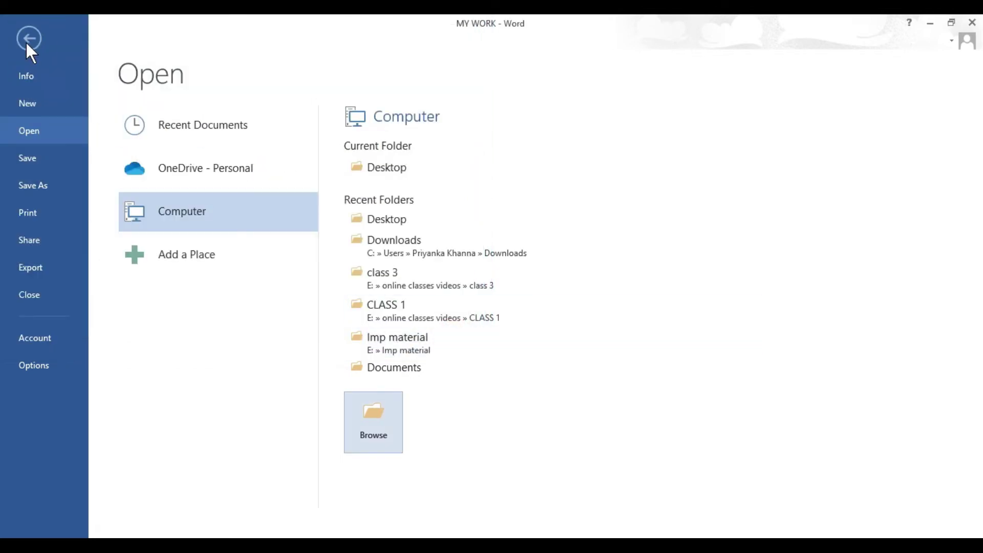
{"action": "left_click", "coordinate": [26, 41]}
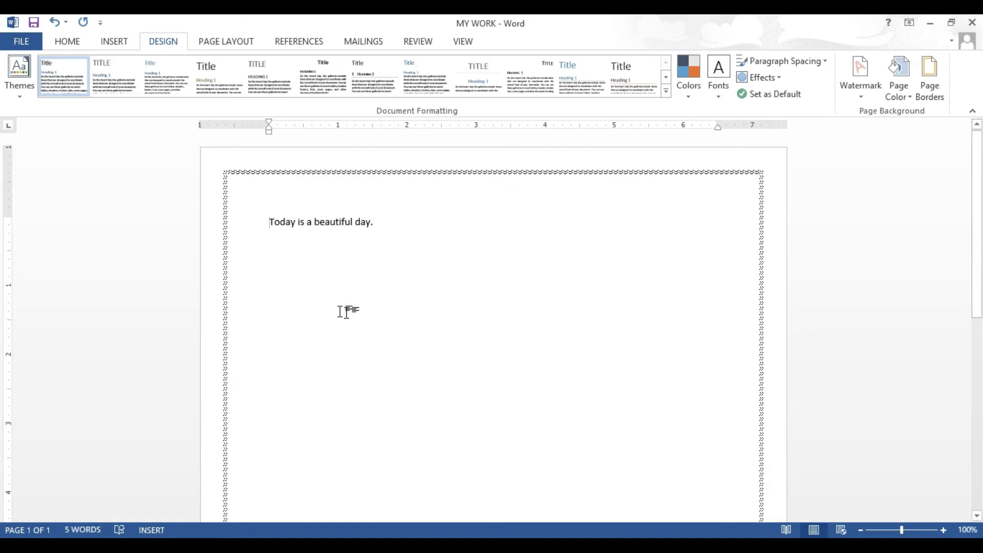
Place the insertion point just before 'beautiful' in 'Today is a beautiful day.'.
{"action": "left_click", "coordinate": [315, 222]}
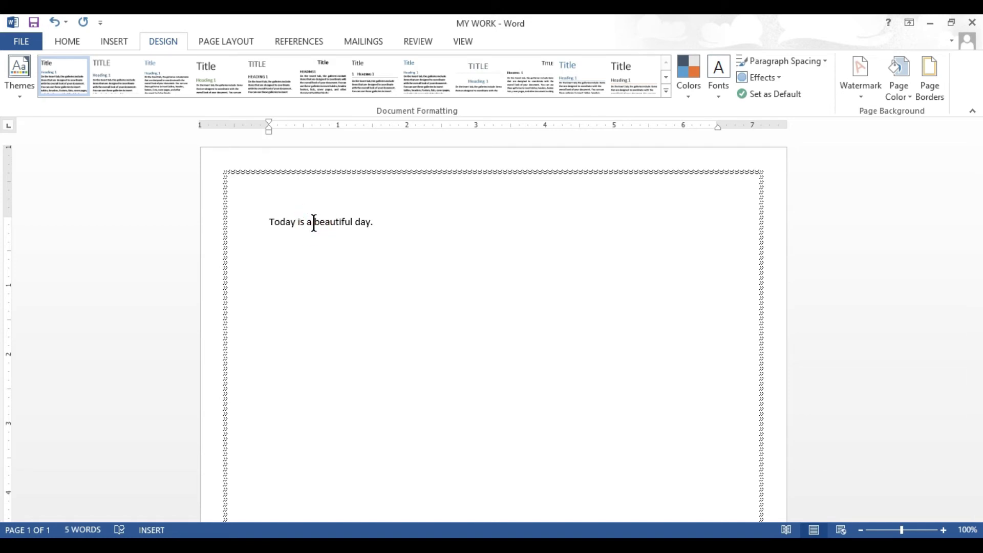
Select 'beautiful' and enlarge it several sizes with Grow Font on the Home tab.
{"action": "left_click_drag", "start_coordinate": [314, 224], "coordinate": [353, 223]}
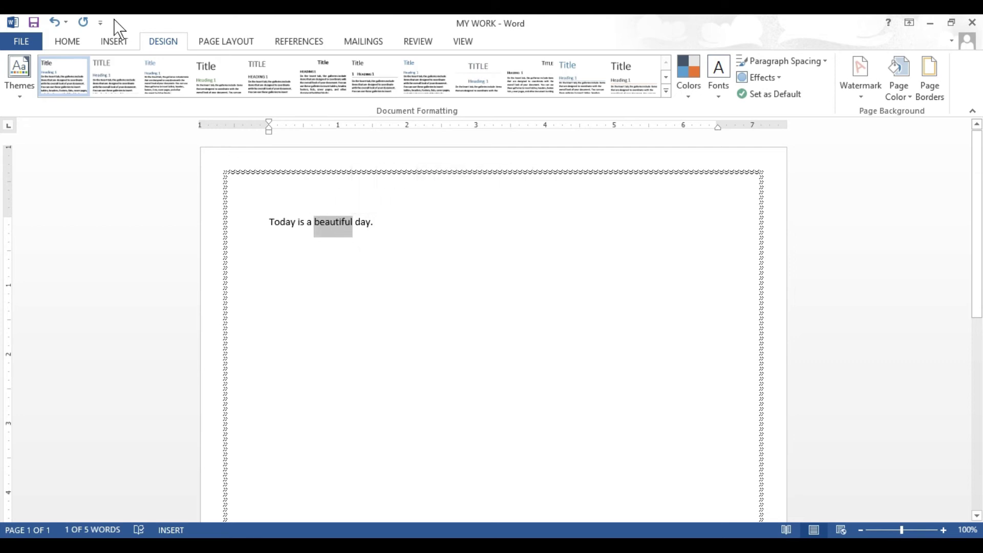
{"action": "left_click", "coordinate": [79, 46]}
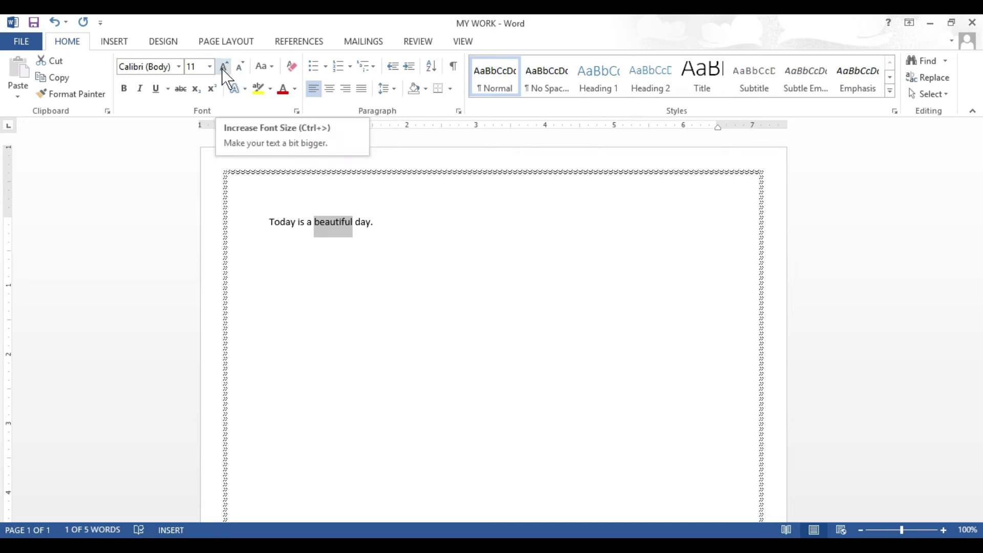
{"action": "left_click", "coordinate": [223, 68]}
{"action": "left_click", "coordinate": [223, 68]}
{"action": "left_click", "coordinate": [223, 68]}
{"action": "left_click", "coordinate": [223, 68]}
{"action": "left_click", "coordinate": [223, 68]}
{"action": "left_click", "coordinate": [223, 68]}
{"action": "left_click", "coordinate": [224, 68]}
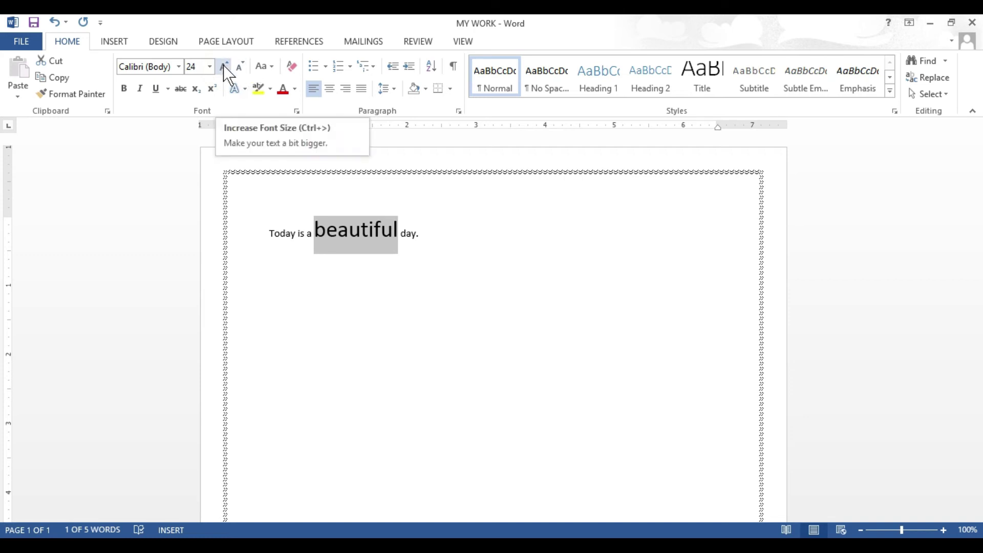
{"action": "left_click", "coordinate": [223, 68]}
{"action": "left_click", "coordinate": [224, 68]}
{"action": "left_click", "coordinate": [223, 68]}
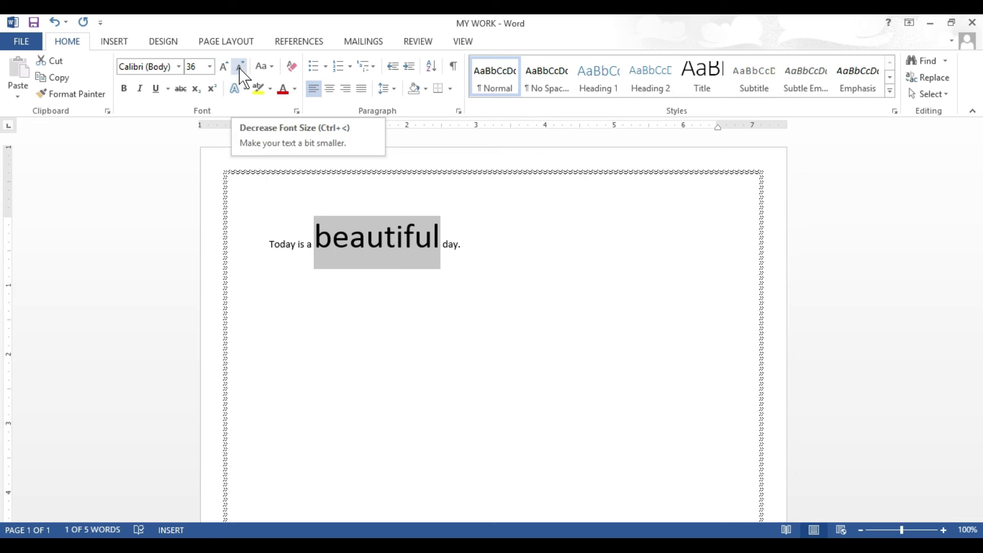
Adjust 'beautiful' down and back up until it sits at 48 pt, then deselect.
{"action": "left_click", "coordinate": [240, 67]}
{"action": "left_click", "coordinate": [240, 67]}
{"action": "left_click", "coordinate": [240, 67]}
{"action": "left_click", "coordinate": [240, 67]}
{"action": "left_click", "coordinate": [240, 67]}
{"action": "left_click", "coordinate": [240, 67]}
{"action": "left_click", "coordinate": [239, 66]}
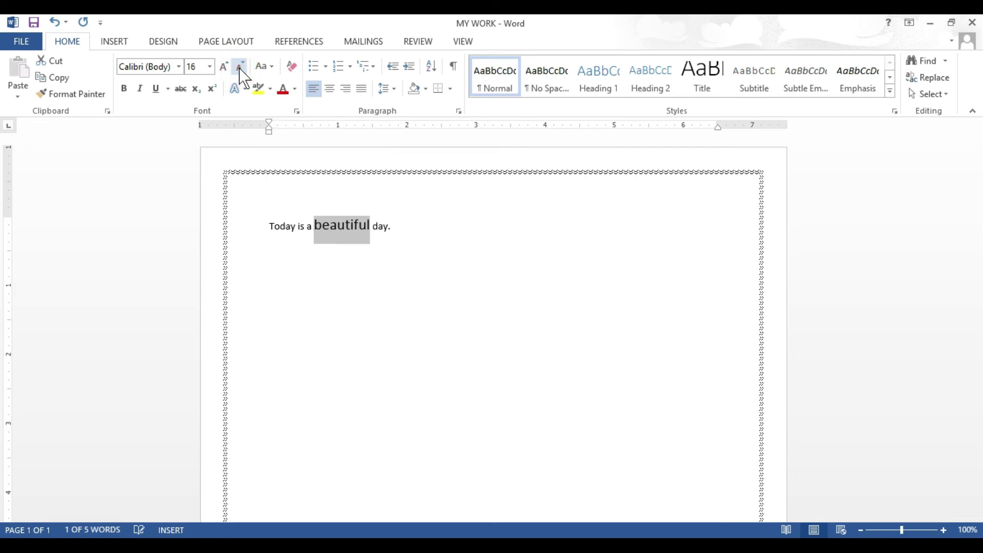
{"action": "left_click", "coordinate": [224, 66]}
{"action": "left_click", "coordinate": [224, 66]}
{"action": "left_click", "coordinate": [224, 66]}
{"action": "left_click", "coordinate": [223, 67]}
{"action": "left_click", "coordinate": [223, 66]}
{"action": "left_click", "coordinate": [224, 67]}
{"action": "left_click", "coordinate": [224, 66]}
{"action": "left_click", "coordinate": [224, 67]}
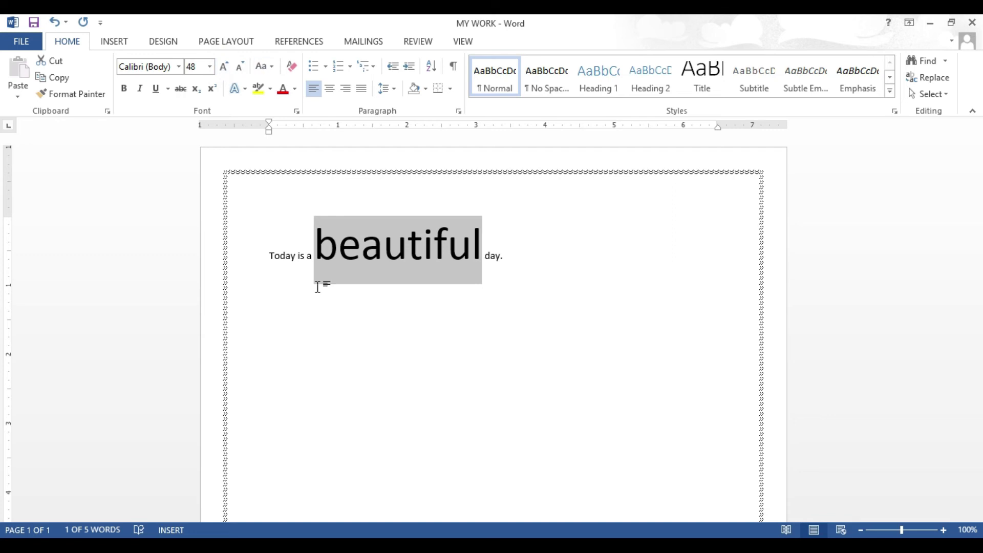
{"action": "left_click", "coordinate": [317, 324]}
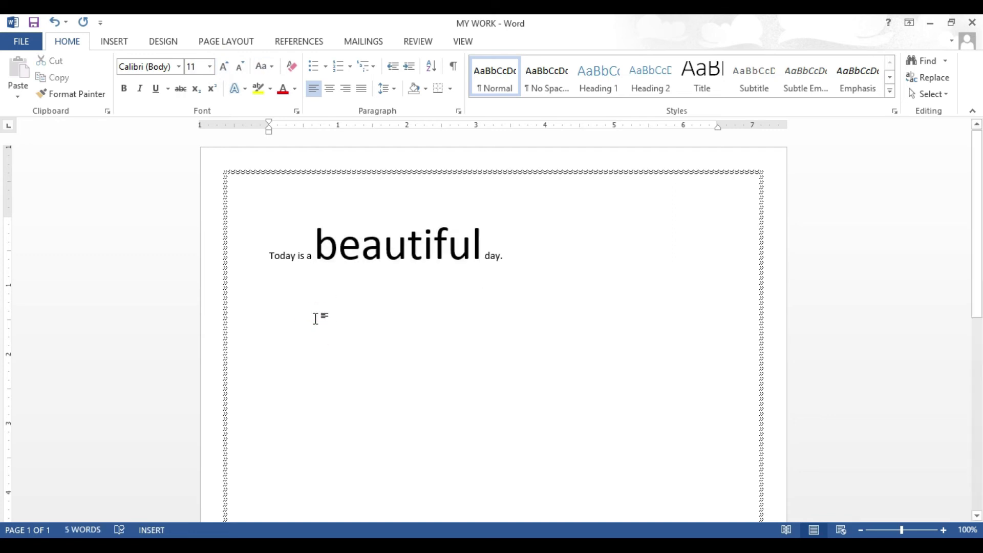
Select 'Today', grow it to 72 pt, and clear the selection.
{"action": "left_click", "coordinate": [268, 253]}
{"action": "left_click_drag", "start_coordinate": [277, 253], "coordinate": [294, 255]}
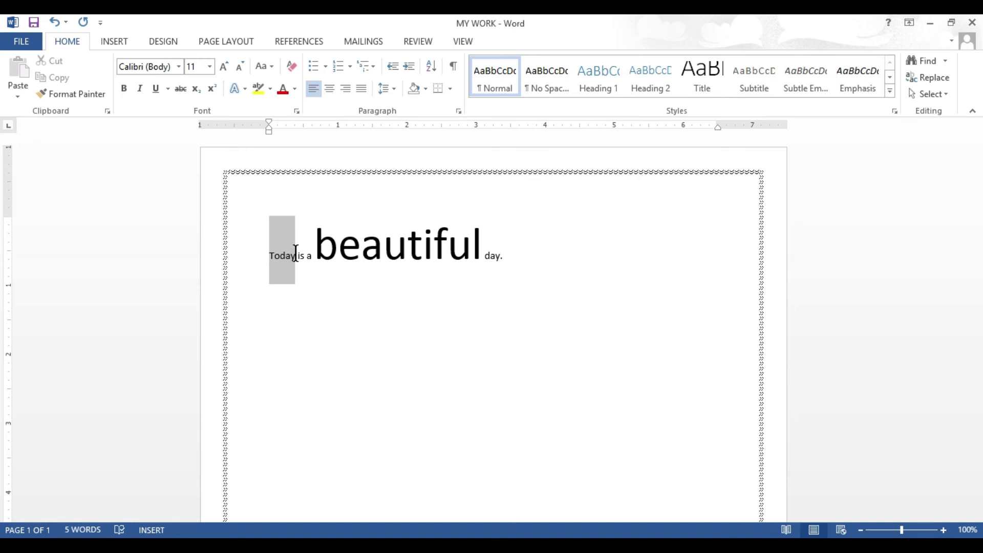
{"action": "left_click_drag", "start_coordinate": [296, 253], "coordinate": [296, 253]}
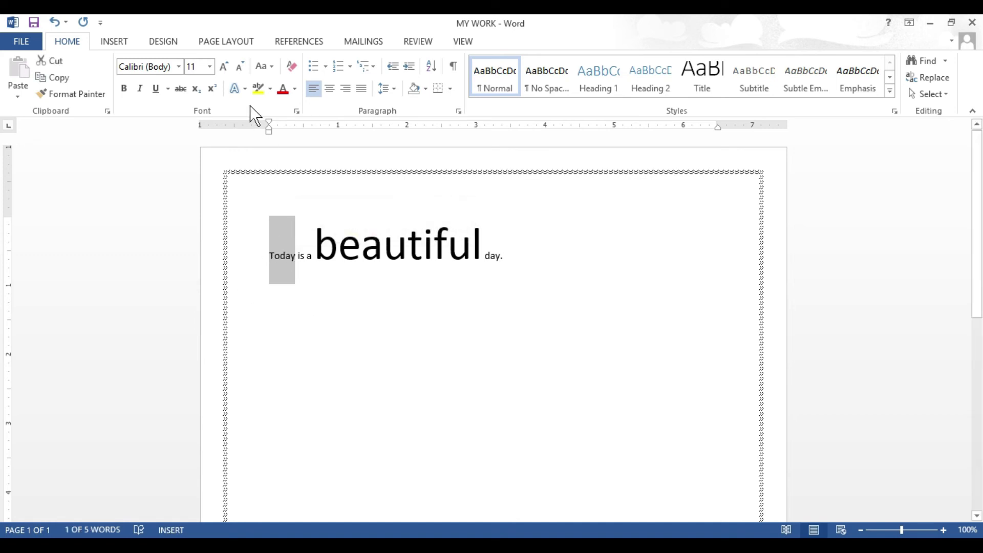
{"action": "left_click", "coordinate": [224, 67]}
{"action": "left_click", "coordinate": [223, 67]}
{"action": "left_click", "coordinate": [224, 67]}
{"action": "left_click", "coordinate": [224, 66]}
{"action": "left_click", "coordinate": [223, 66]}
{"action": "left_click", "coordinate": [224, 67]}
{"action": "left_click", "coordinate": [224, 67]}
{"action": "left_click", "coordinate": [223, 66]}
{"action": "left_click", "coordinate": [223, 67]}
{"action": "left_click", "coordinate": [224, 67]}
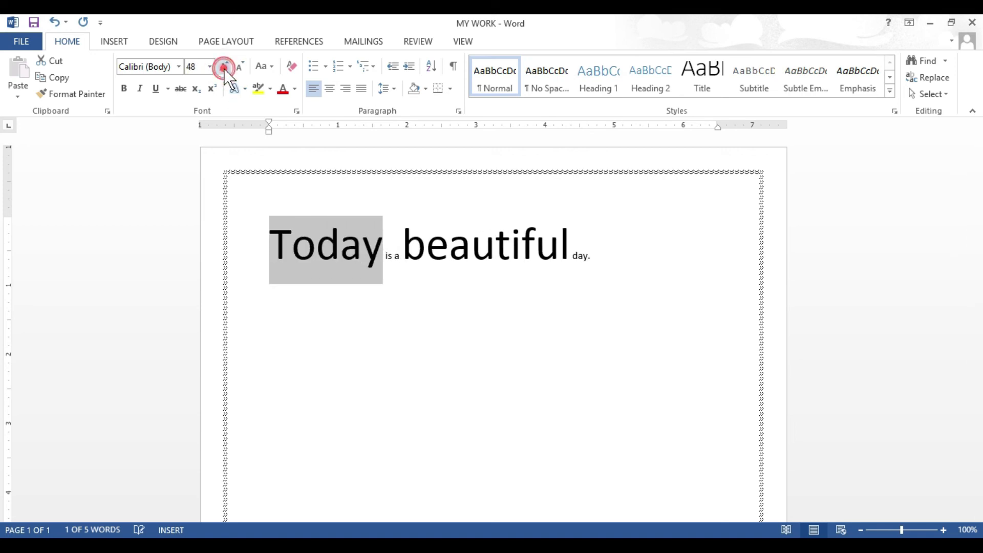
{"action": "left_click", "coordinate": [223, 67]}
{"action": "left_click", "coordinate": [223, 66]}
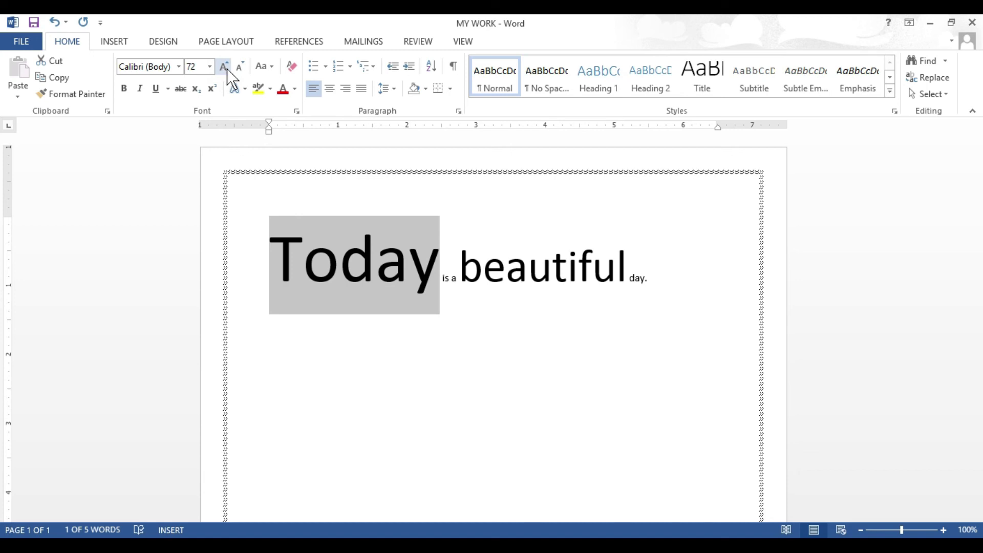
{"action": "left_click", "coordinate": [531, 397]}
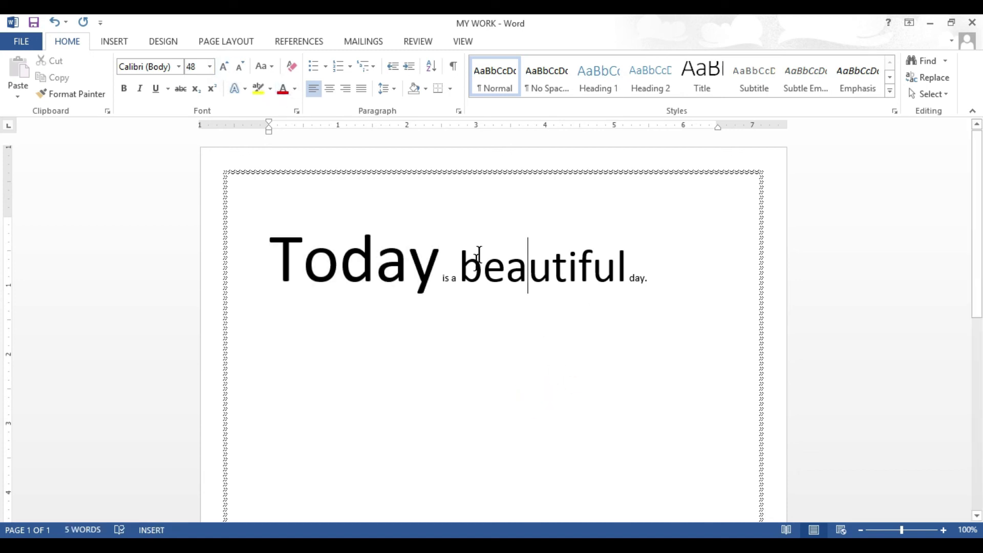
Select 'day.' including its period and shrink it to 7 pt.
{"action": "left_click", "coordinate": [633, 278]}
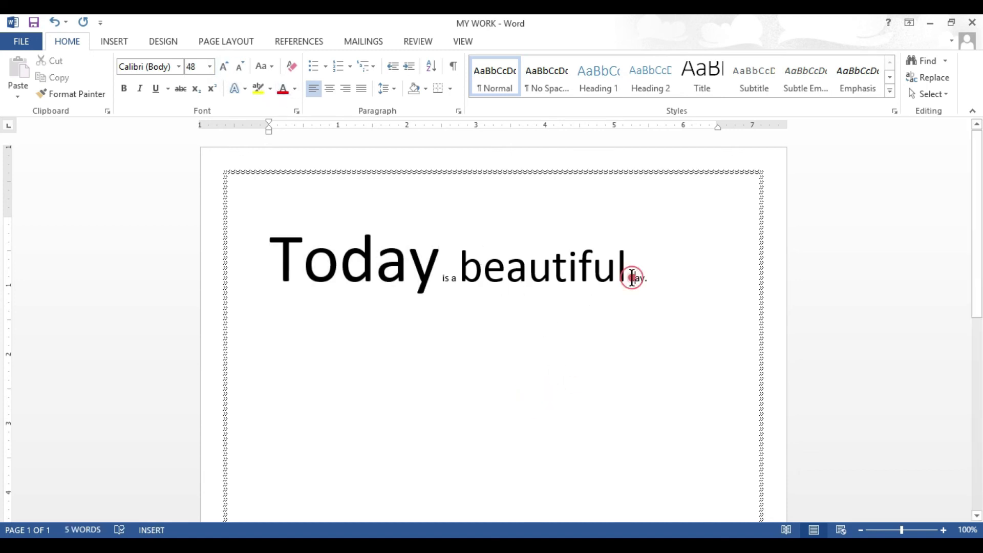
{"action": "double_click", "coordinate": [642, 279]}
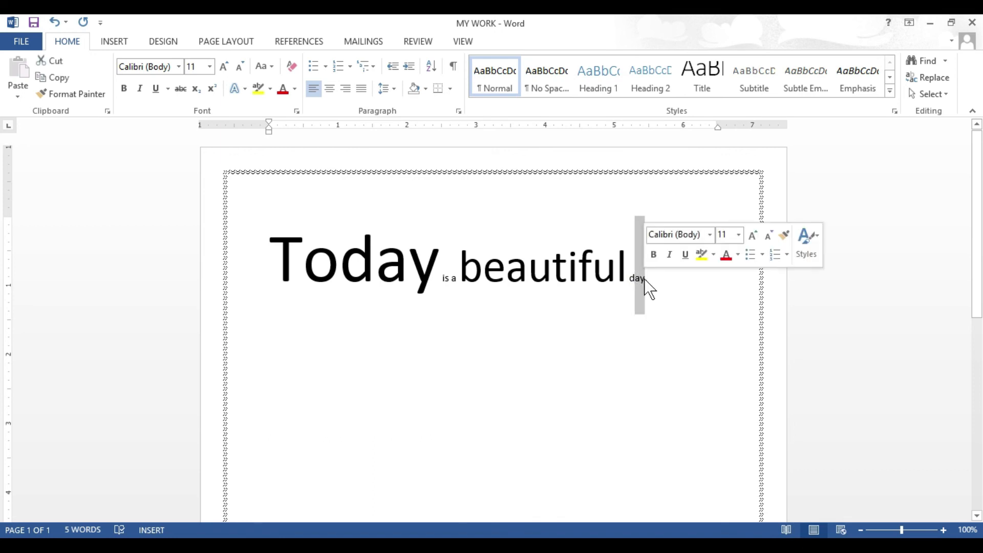
{"action": "double_click", "coordinate": [632, 278]}
{"action": "left_click_drag", "start_coordinate": [648, 278], "coordinate": [649, 278]}
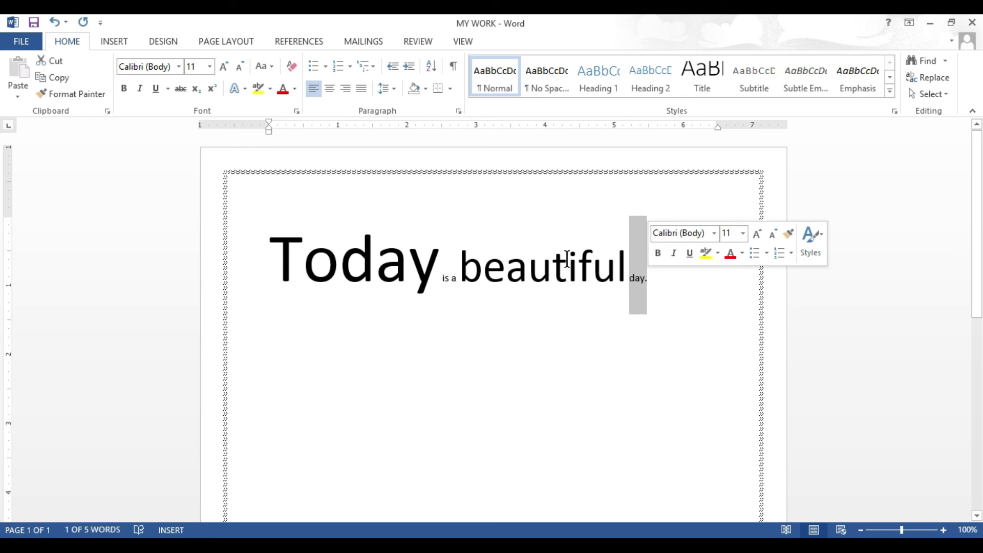
{"action": "left_click", "coordinate": [239, 66]}
{"action": "left_click", "coordinate": [238, 66]}
{"action": "left_click", "coordinate": [238, 66]}
{"action": "left_click", "coordinate": [238, 66]}
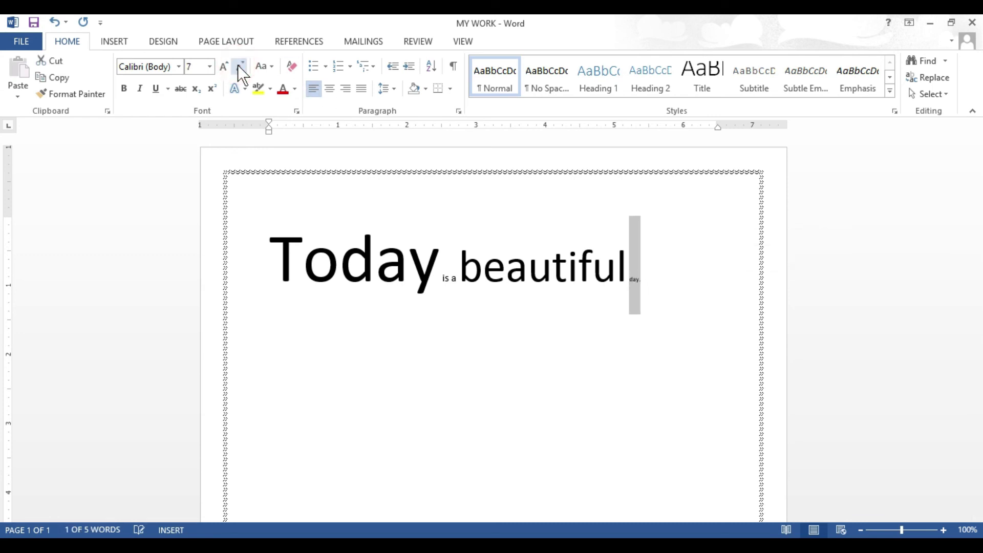
{"action": "left_click", "coordinate": [345, 368]}
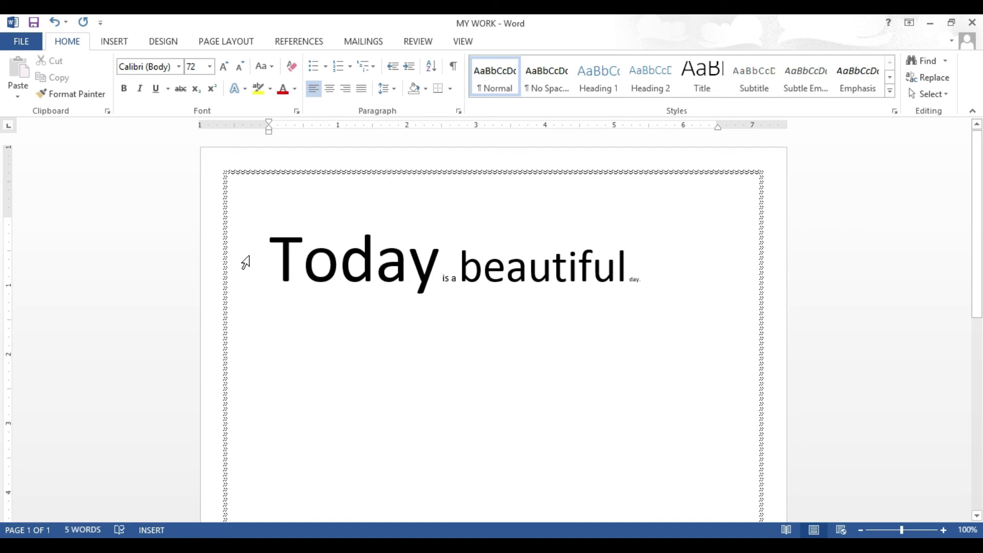
Select the whole sentence, grow it three font steps, then shrink it two.
{"action": "left_click_drag", "start_coordinate": [262, 255], "coordinate": [647, 284]}
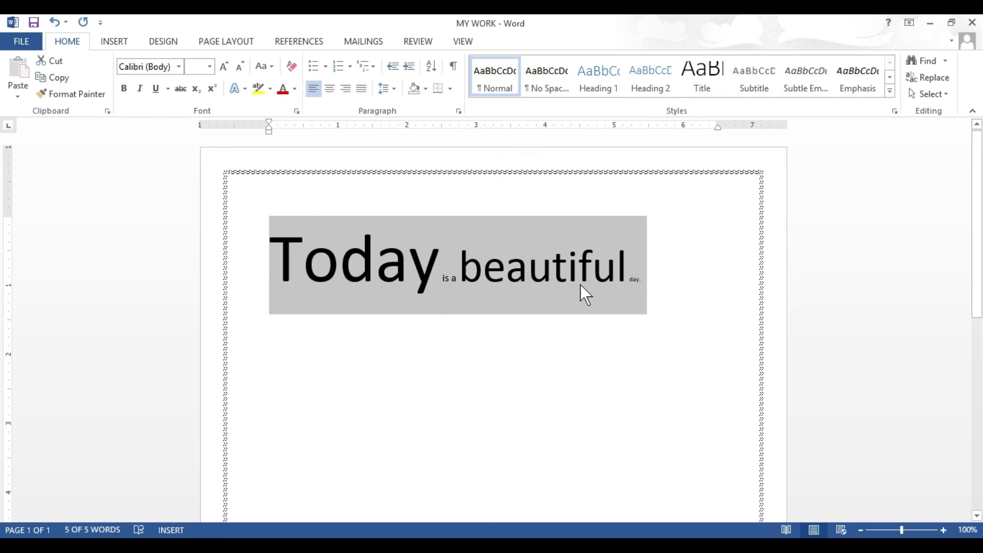
{"action": "left_click", "coordinate": [223, 66]}
{"action": "left_click", "coordinate": [223, 67]}
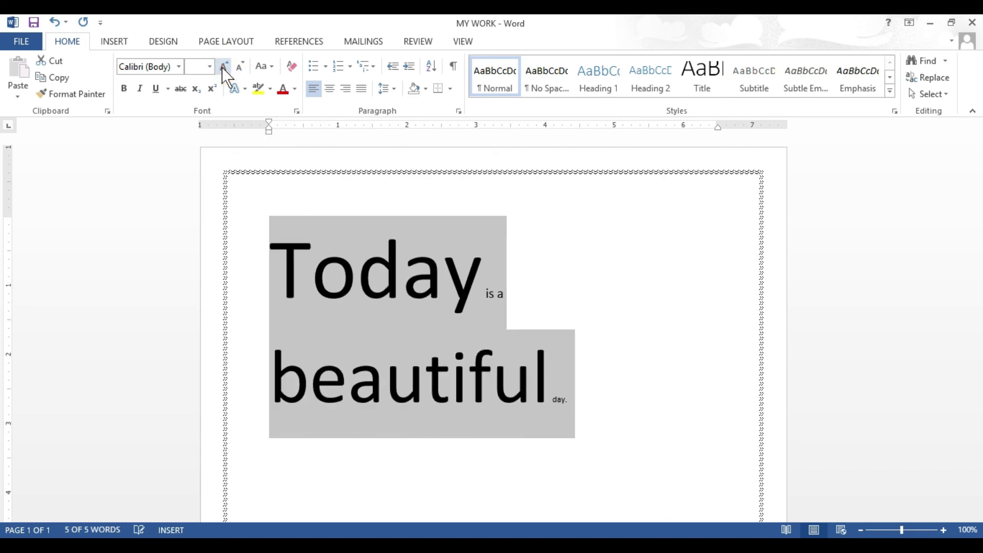
{"action": "left_click", "coordinate": [223, 66]}
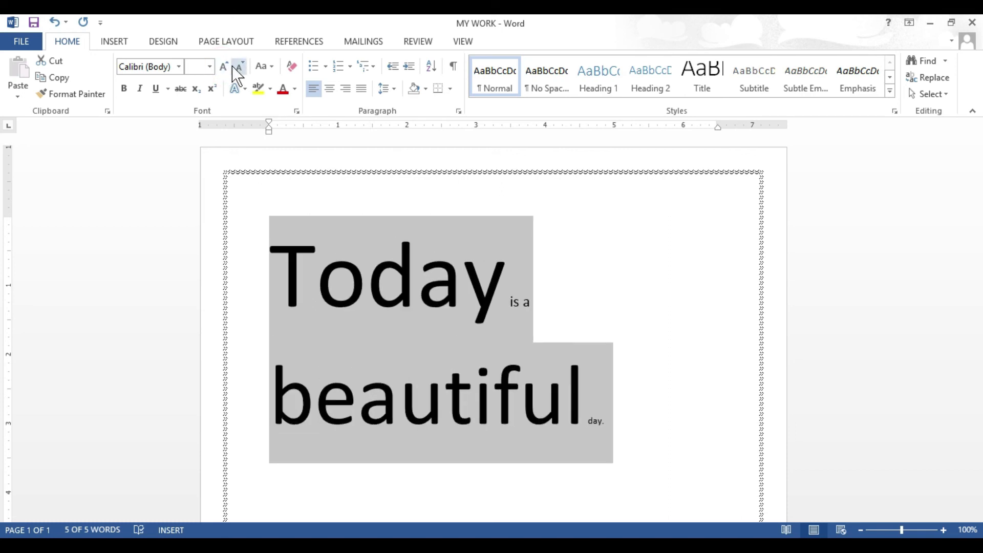
{"action": "left_click", "coordinate": [235, 73]}
{"action": "left_click", "coordinate": [236, 72]}
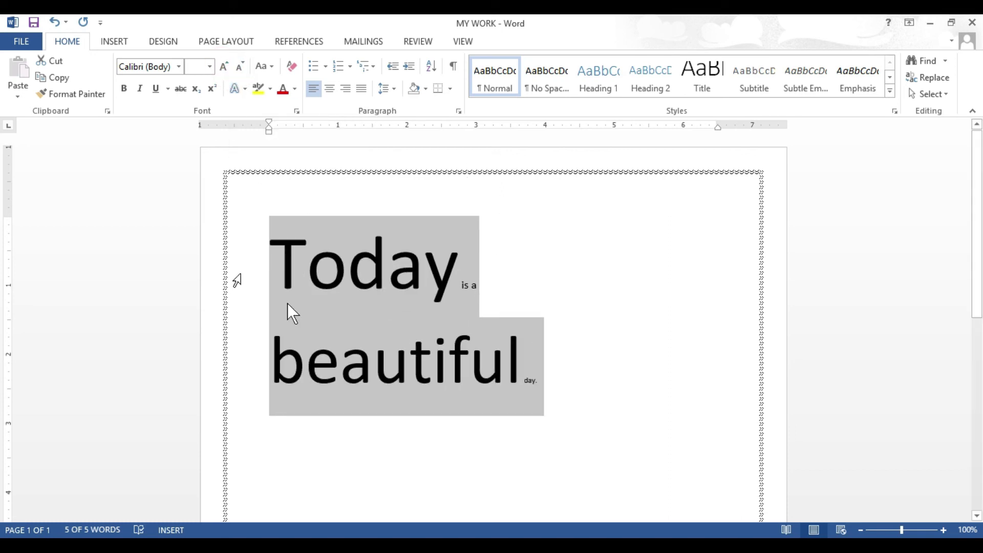